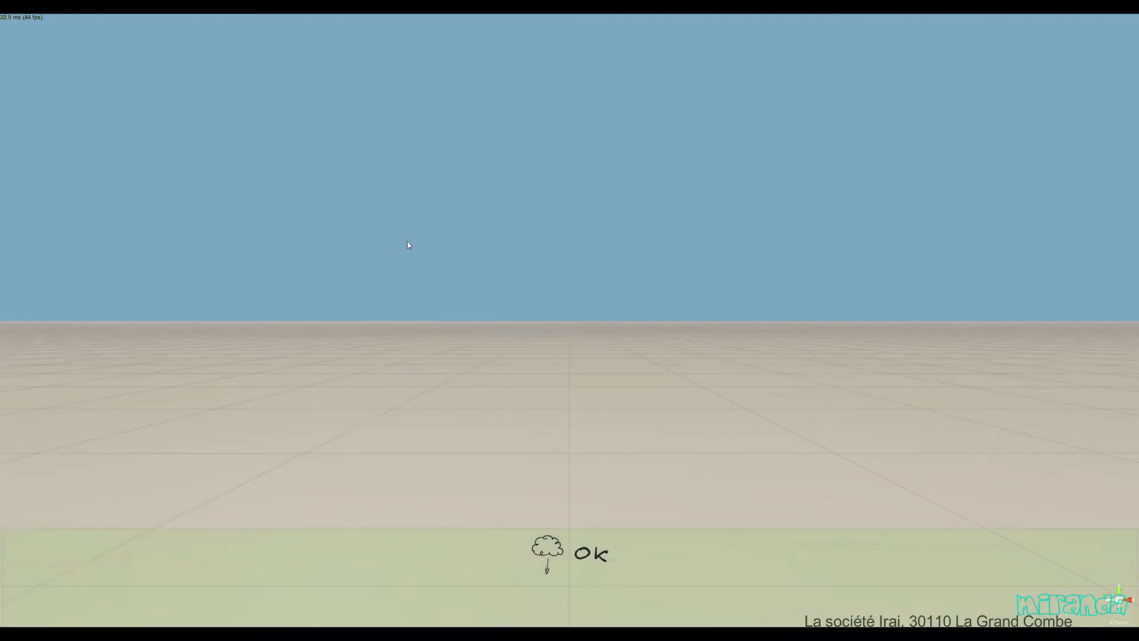
# Find the 'mBot 1 solution scratch' scene by searching 'mb' and load it
pyautogui.click(289, 43)
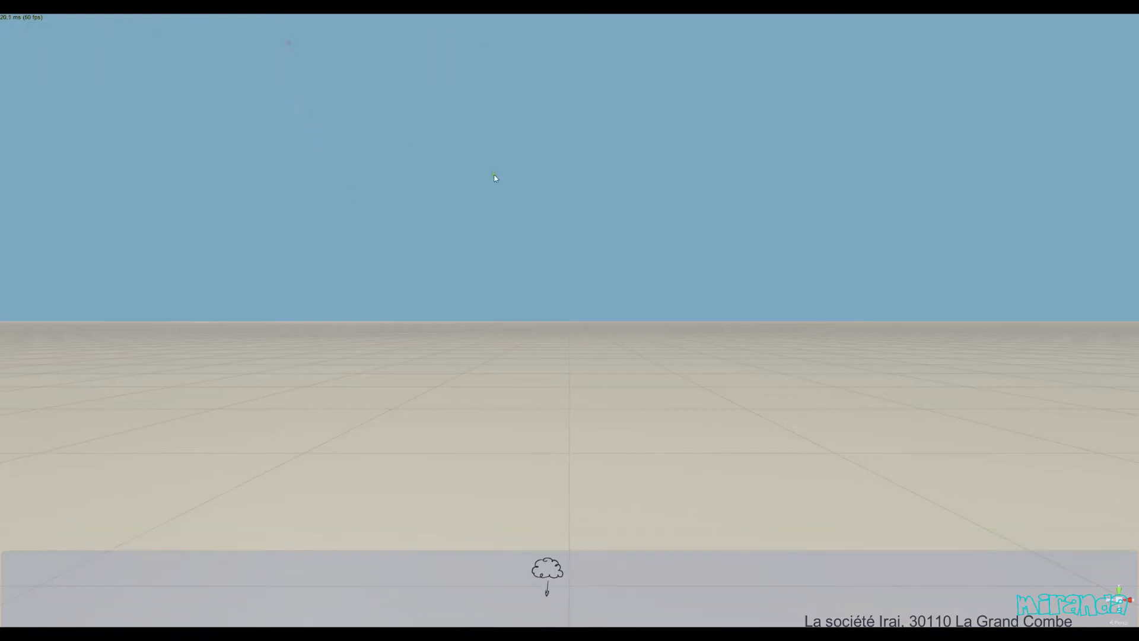
pyautogui.click(721, 175)
pyautogui.write('m')
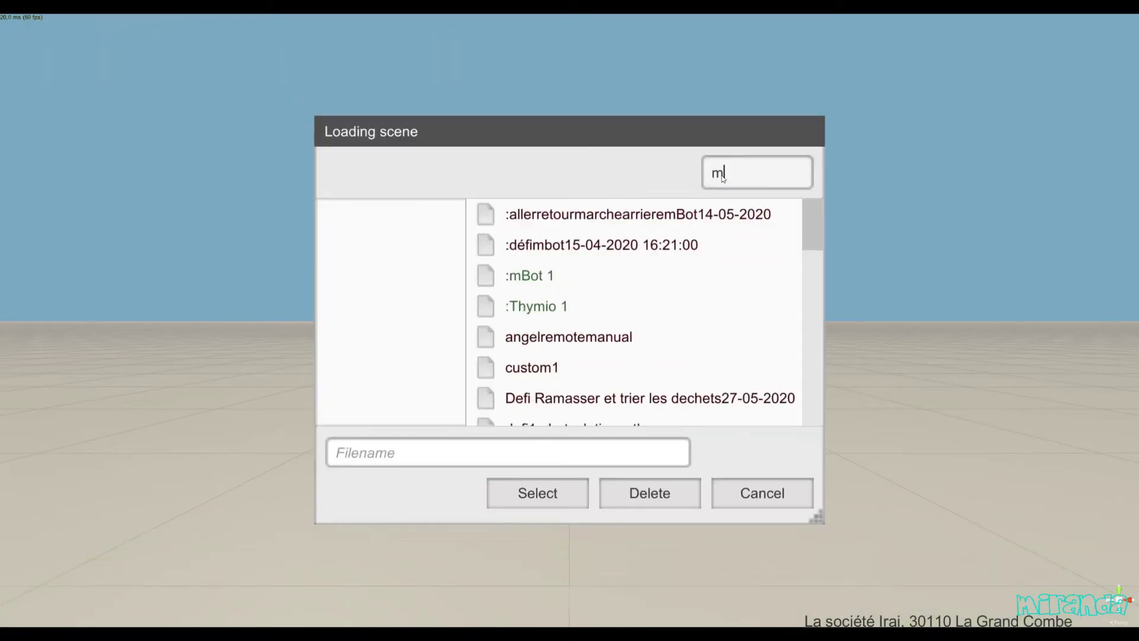
pyautogui.write('b')
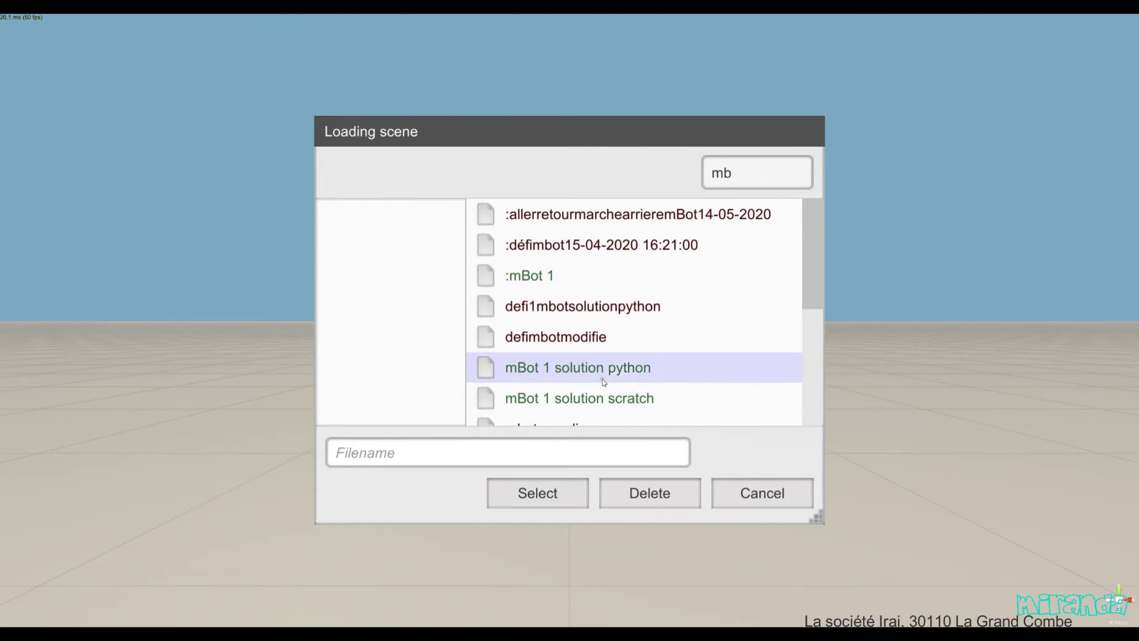
pyautogui.doubleClick(574, 404)
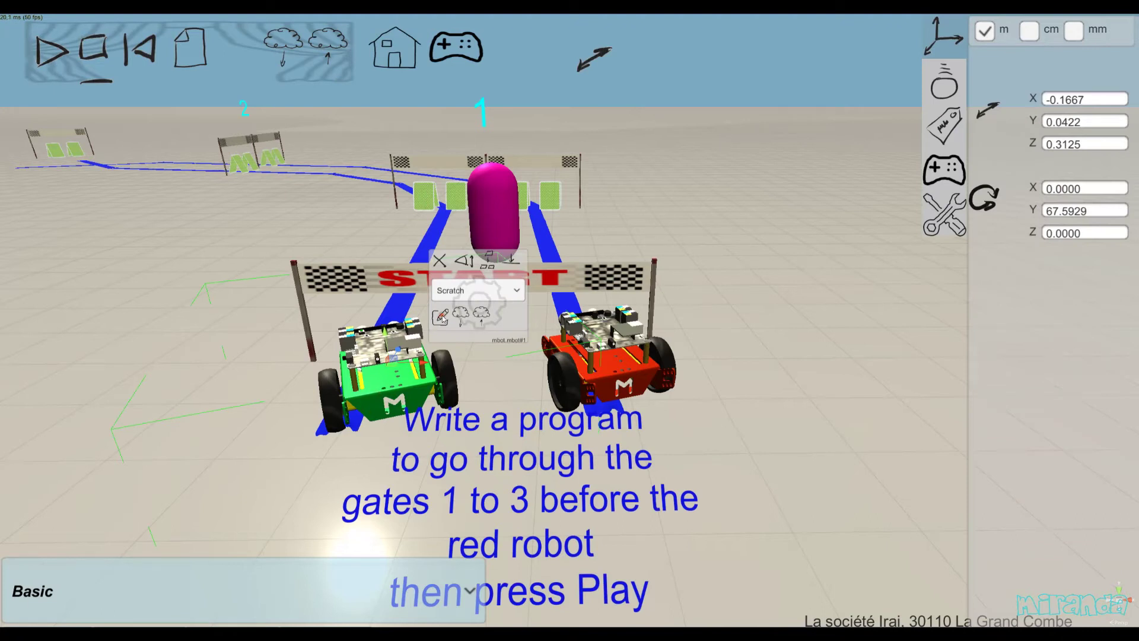
# Show the green robot's line-following blocks in the Scratch editor
pyautogui.click(442, 317)
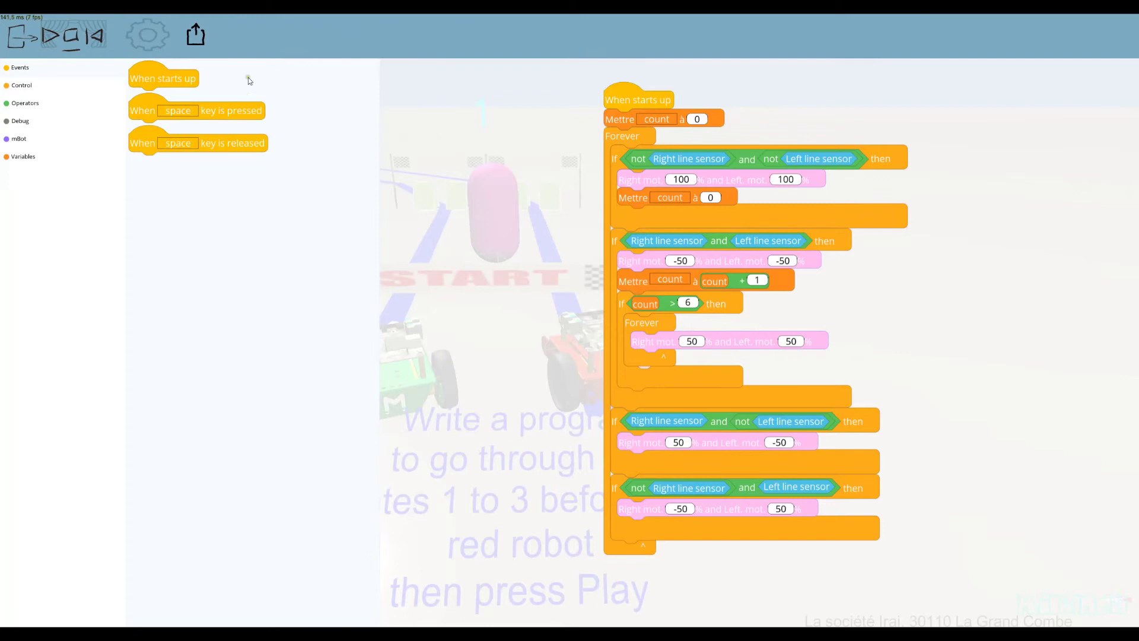
pyautogui.click(191, 34)
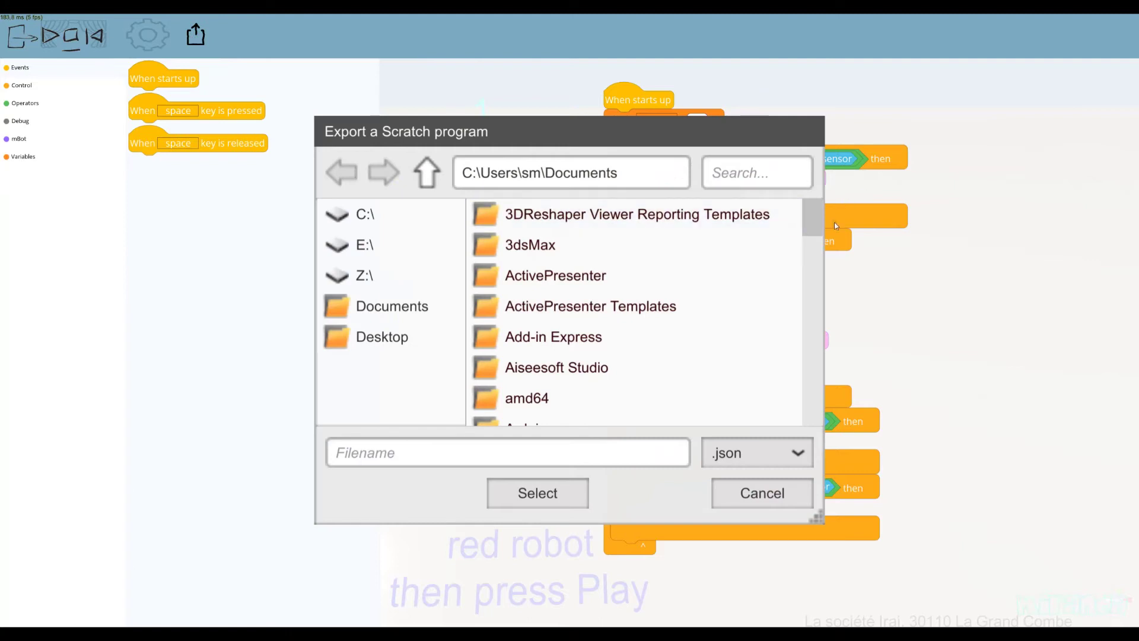
pyautogui.moveTo(815, 291); pyautogui.dragTo(801, 308)
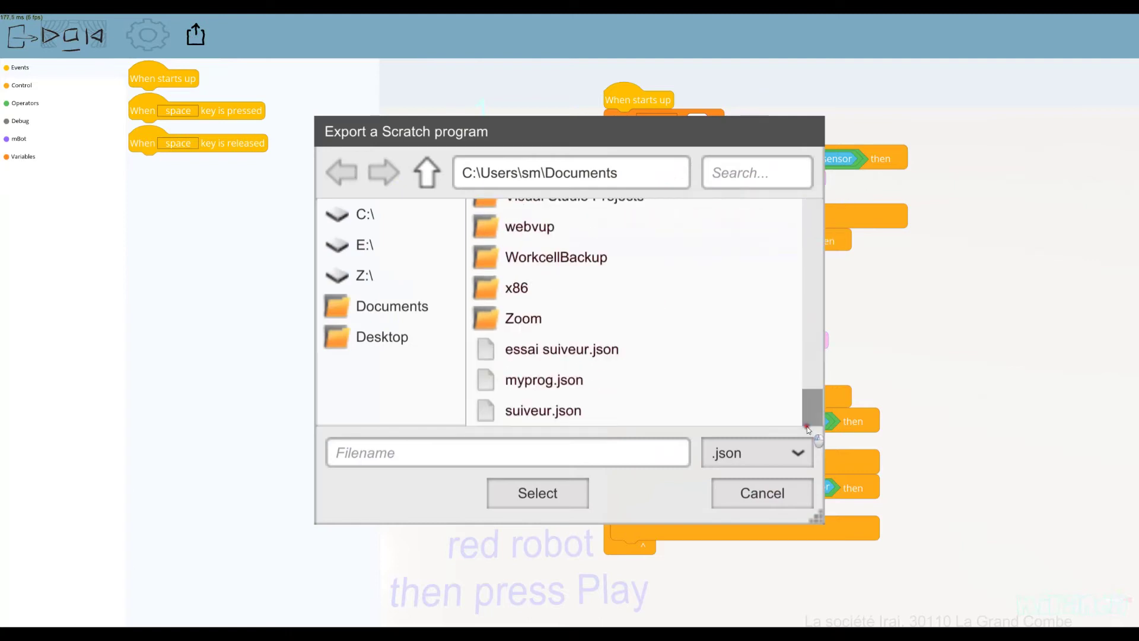
# Save the program as test1.json in Documents
pyautogui.click(460, 452)
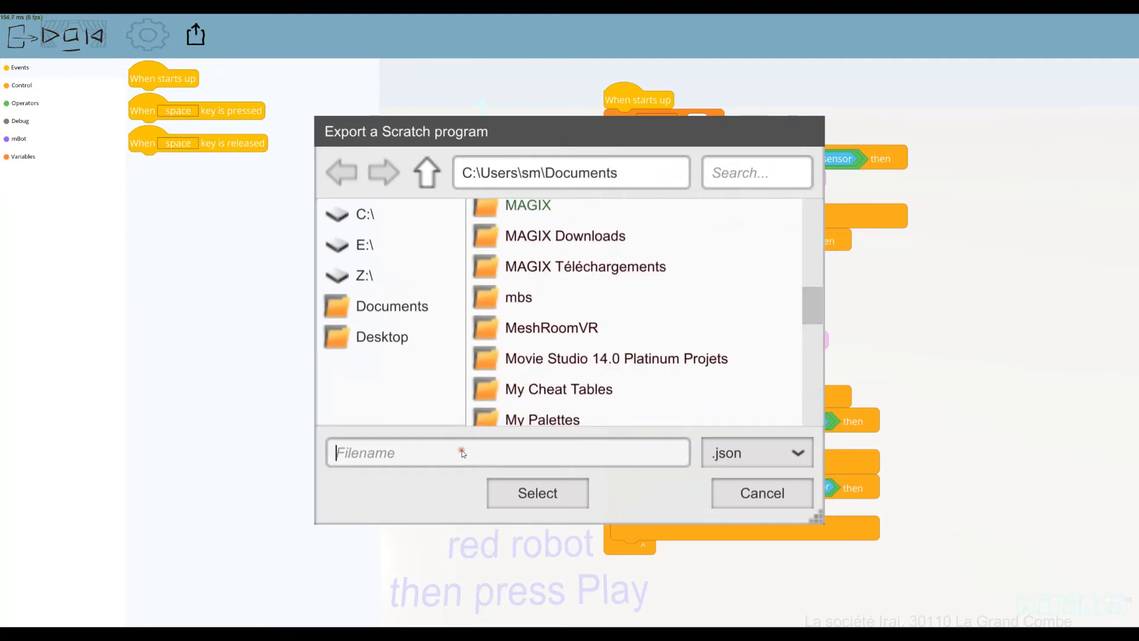
pyautogui.write('tes')
pyautogui.write('t1')
pyautogui.click(518, 495)
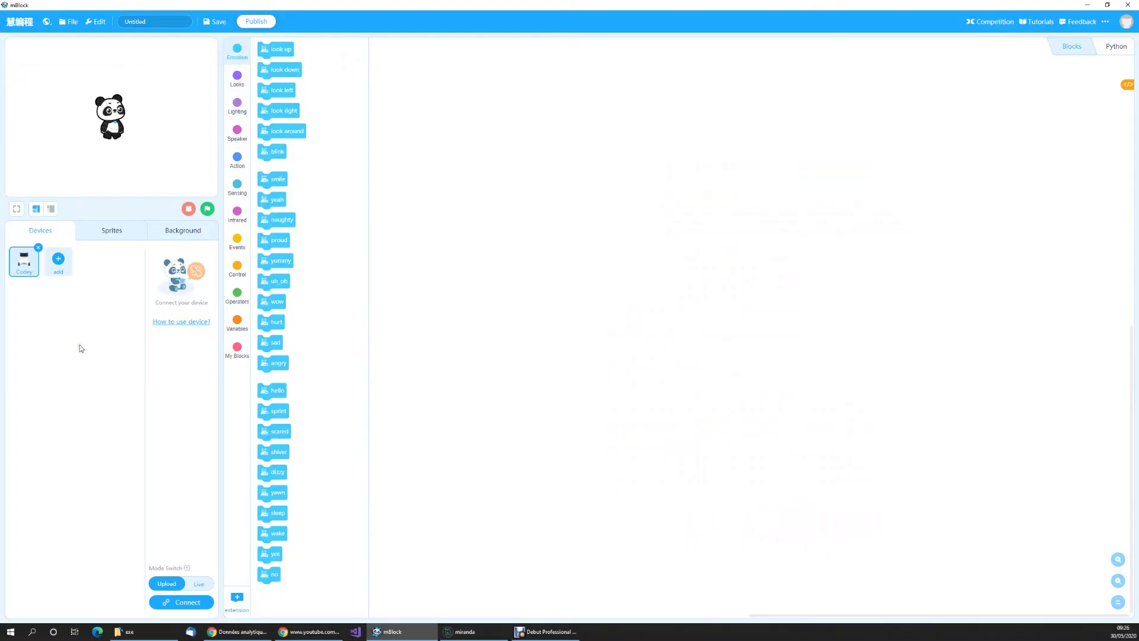
# Choose 'Open from your computer' from mBlock's File menu
pyautogui.click(67, 22)
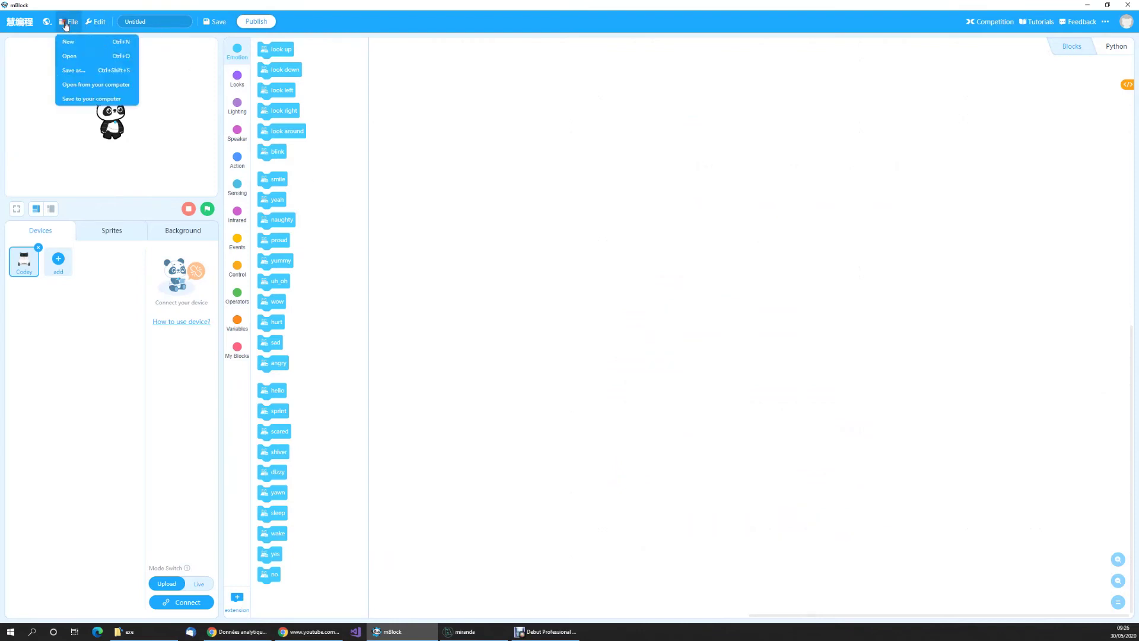
pyautogui.click(65, 25)
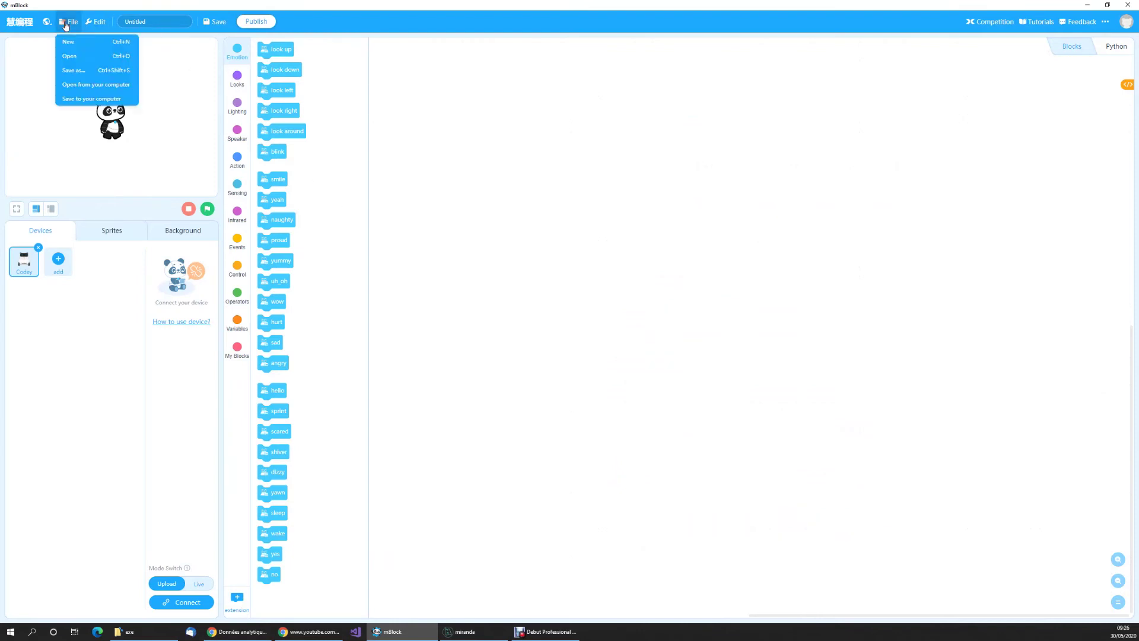
pyautogui.click(82, 86)
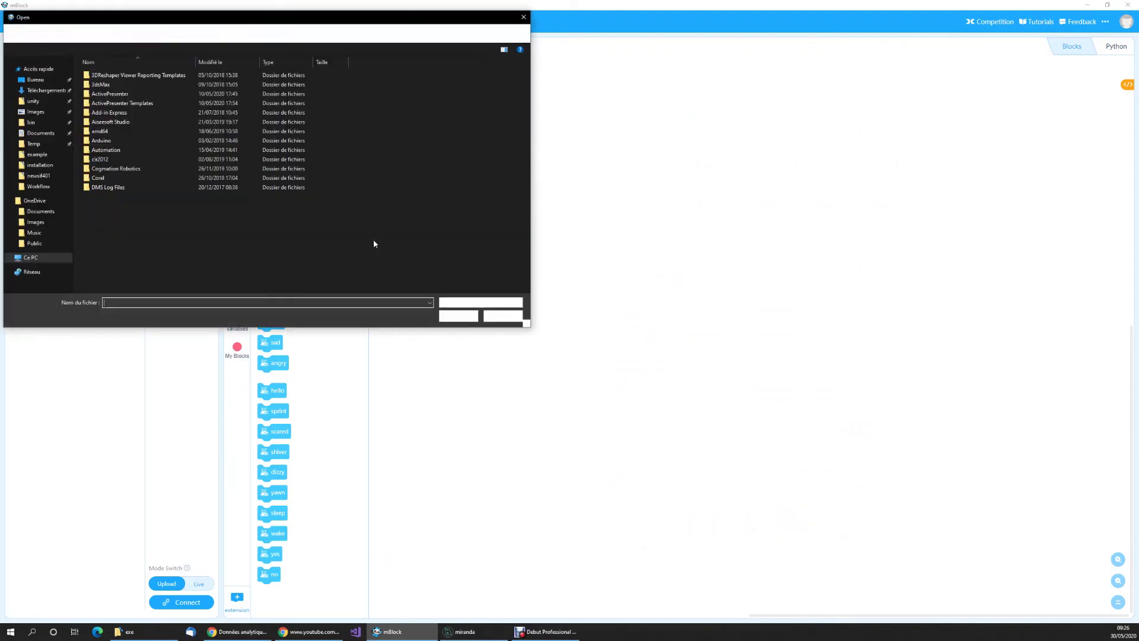
# Load test1.json from the Documents folder
pyautogui.click(526, 280)
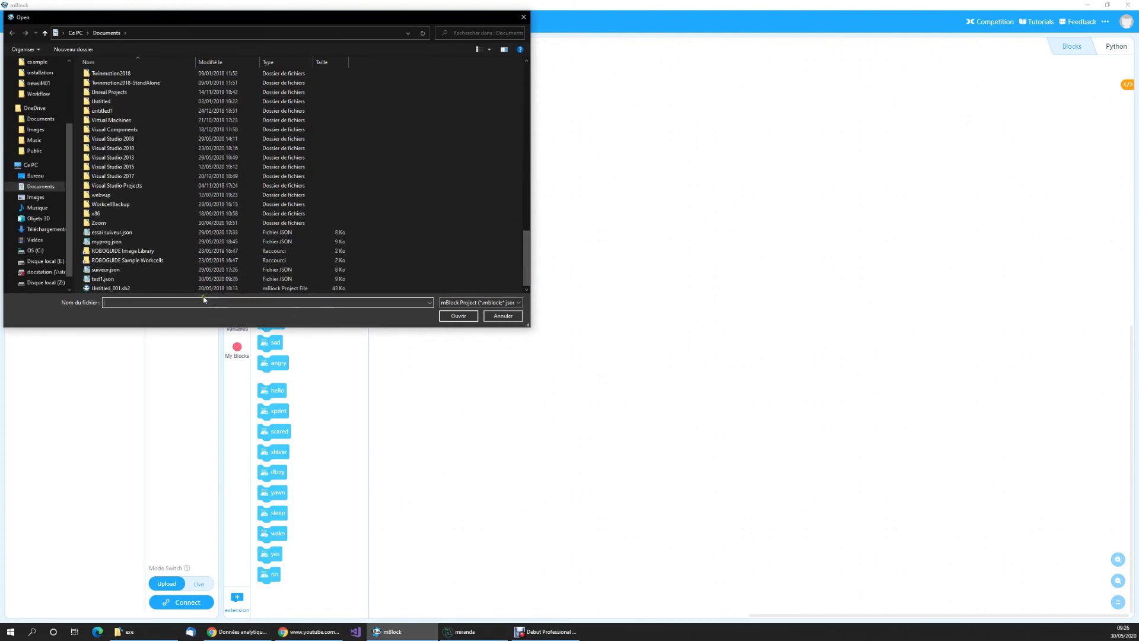
pyautogui.click(112, 280)
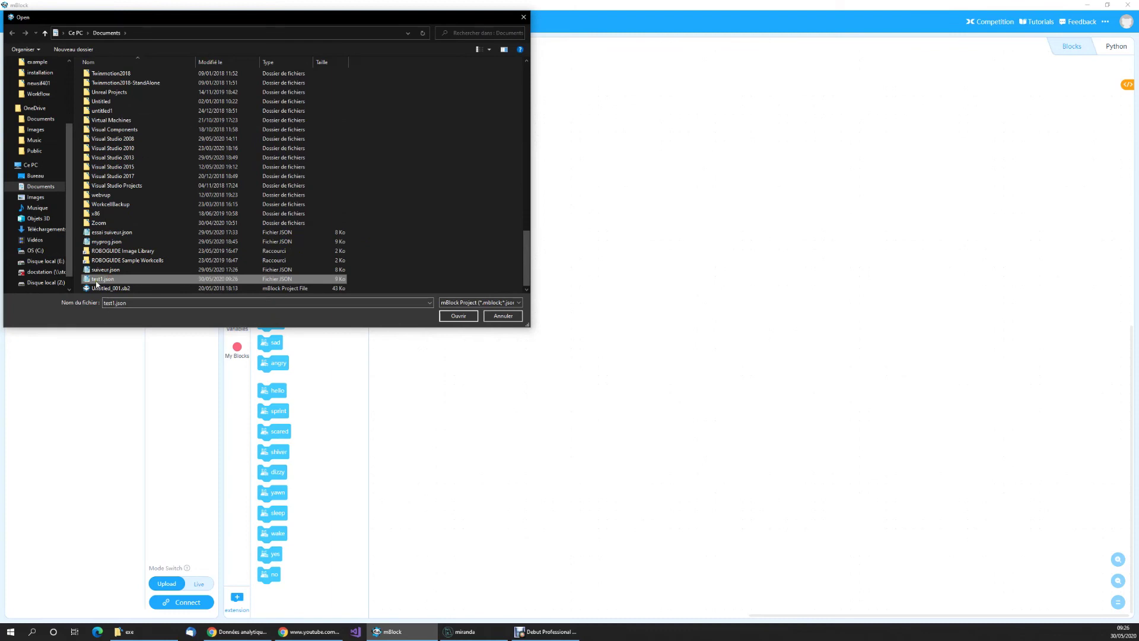
pyautogui.click(456, 318)
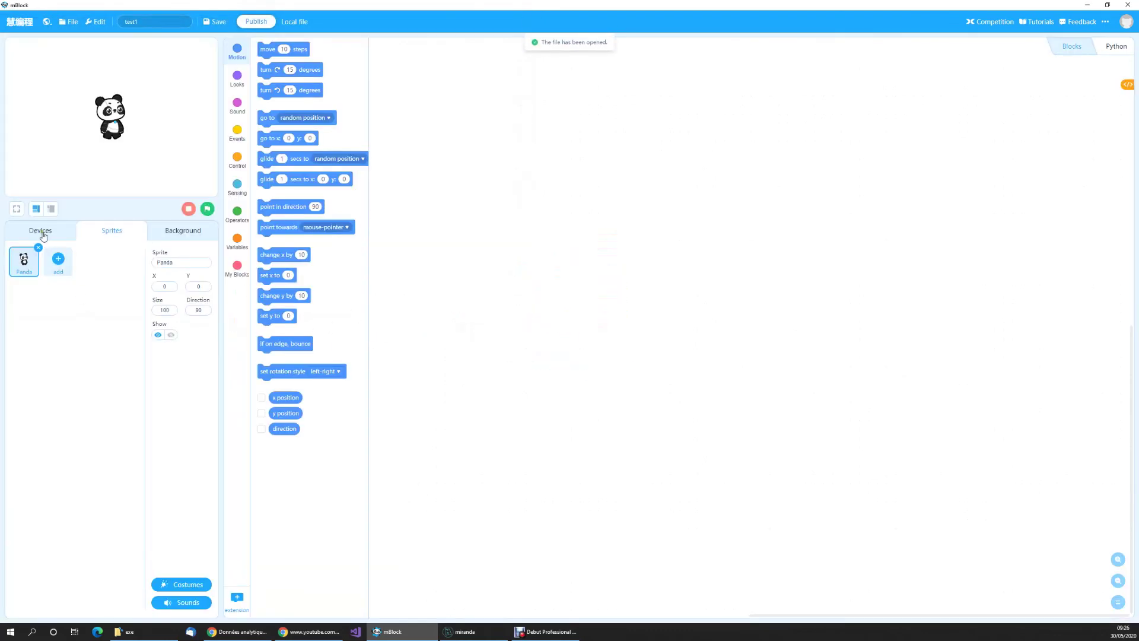
# Show the mBot's imported line-follower blocks and switch Mode Switch to Upload
pyautogui.click(42, 230)
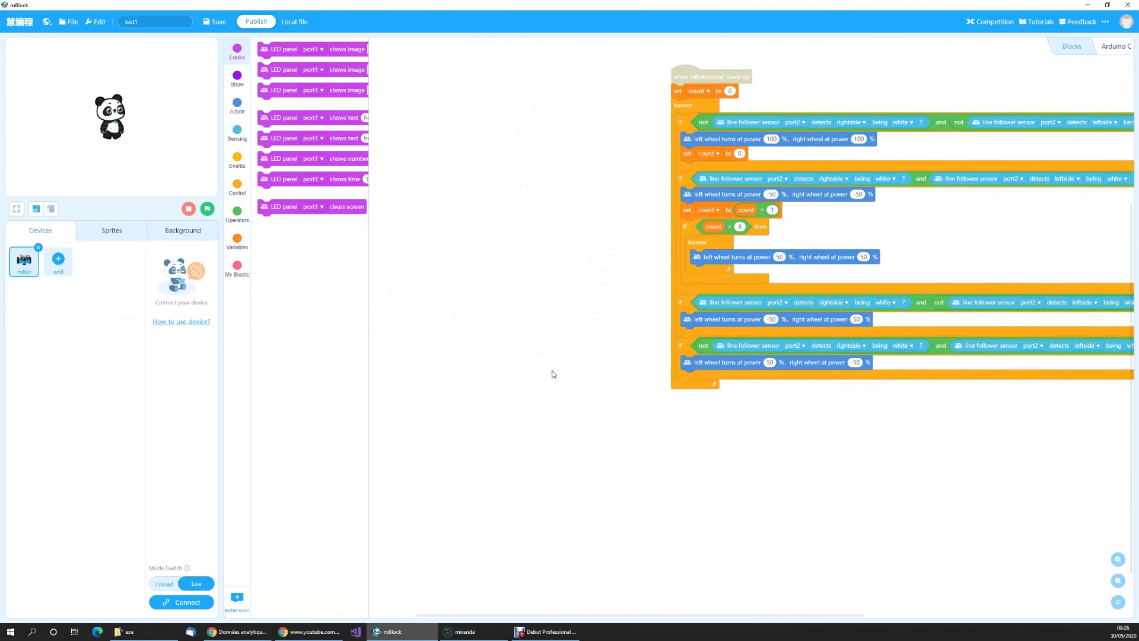
pyautogui.scroll(-1, 551, 373)
pyautogui.scroll(5, 552, 374)
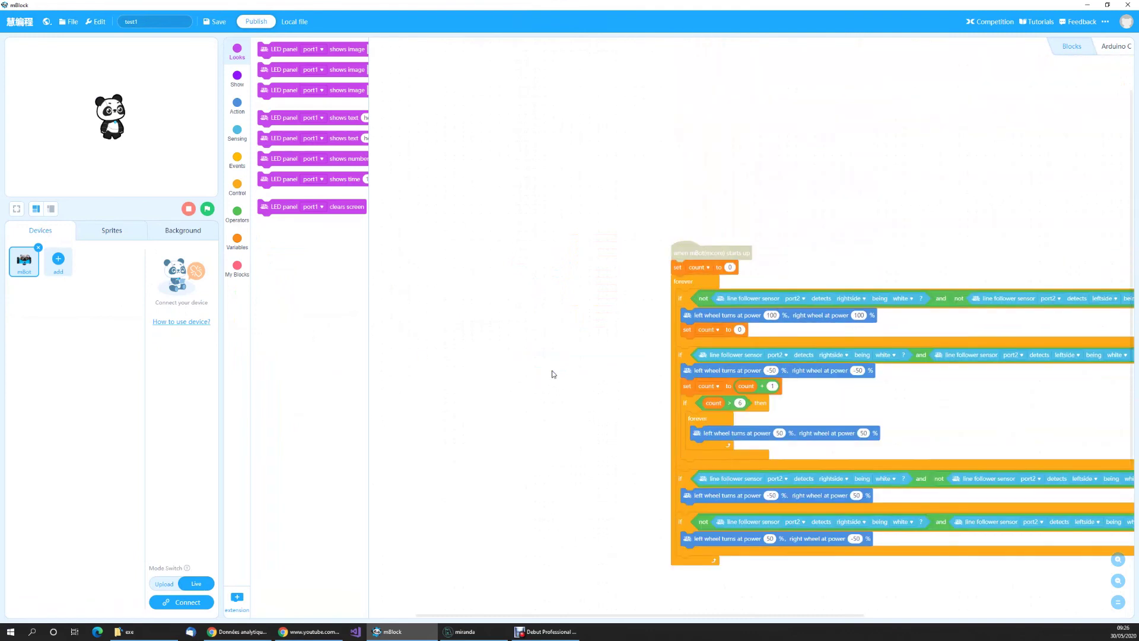
pyautogui.scroll(-3, 552, 374)
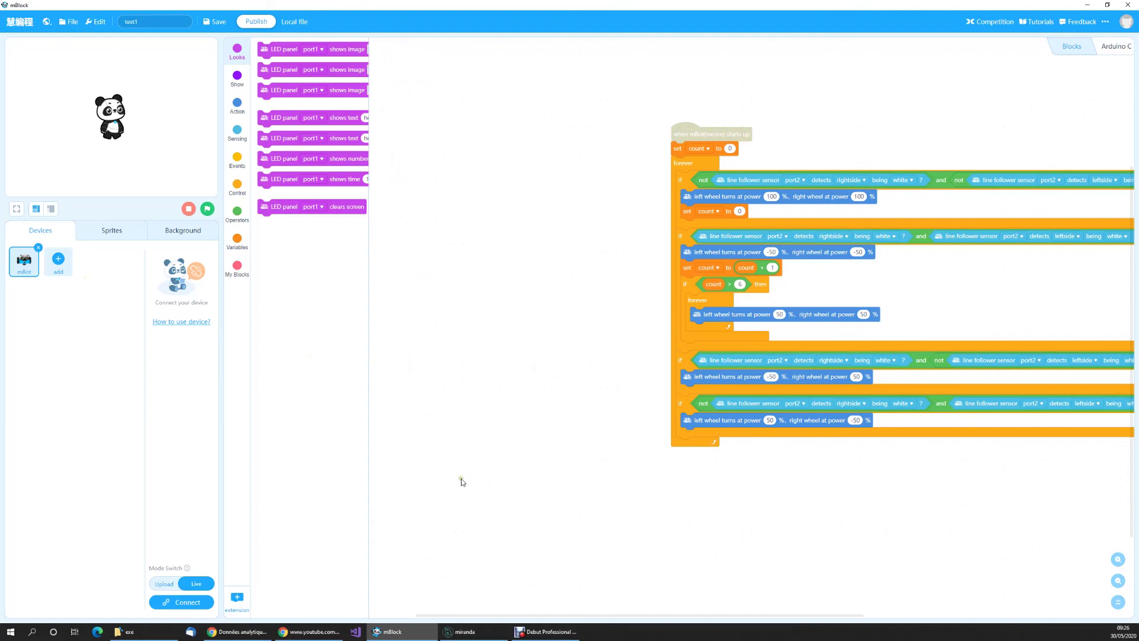
pyautogui.click(162, 584)
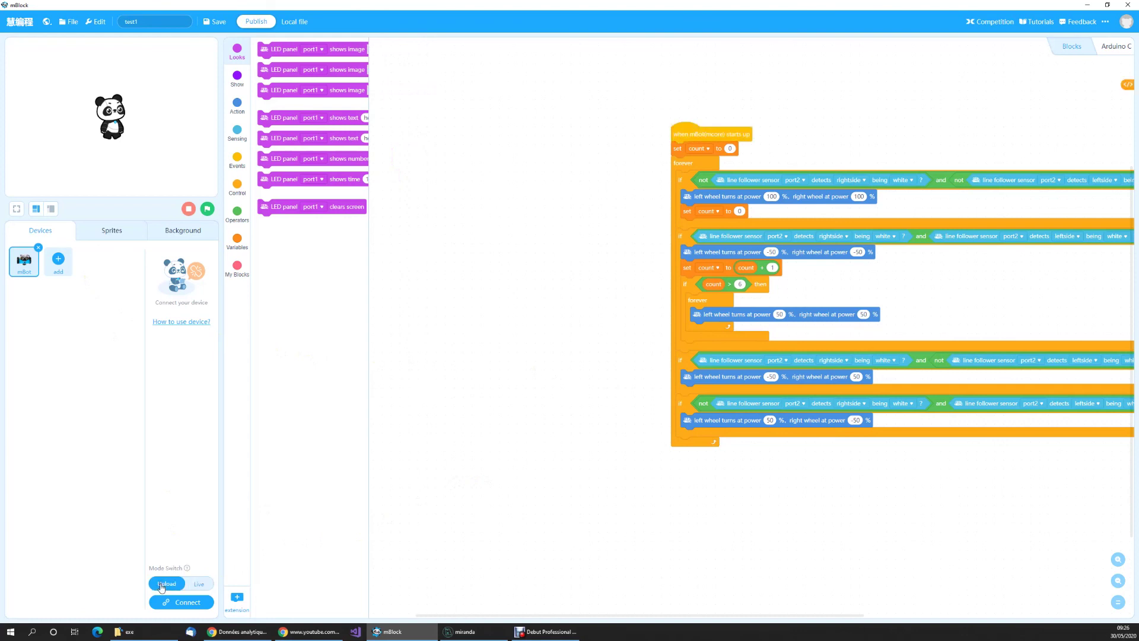